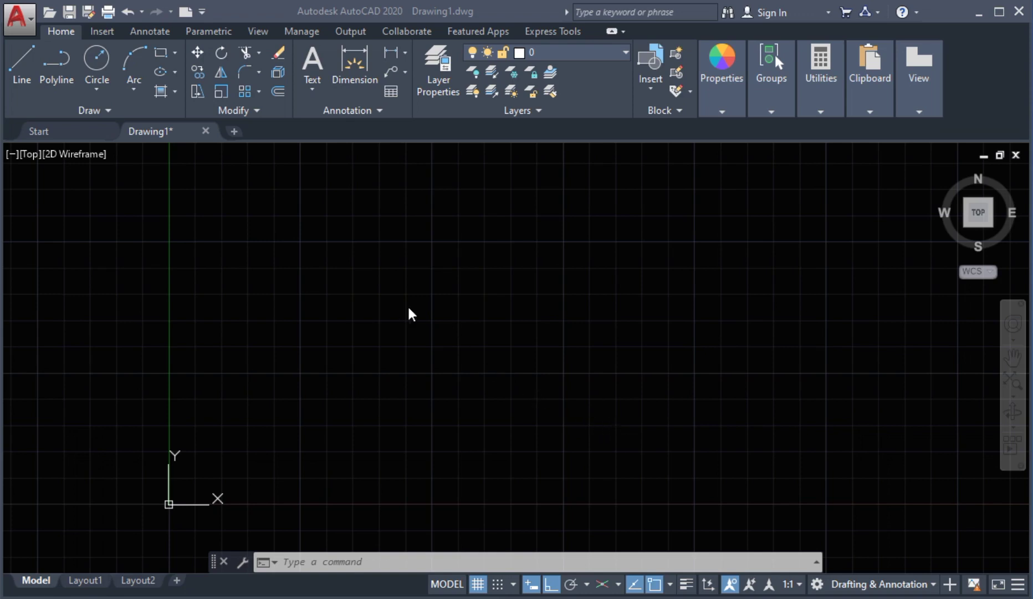
- Expand the Draw panel, then start a 3D polyline with 3p and cancel it
{"action": "left_click", "coordinate": [107, 111]}
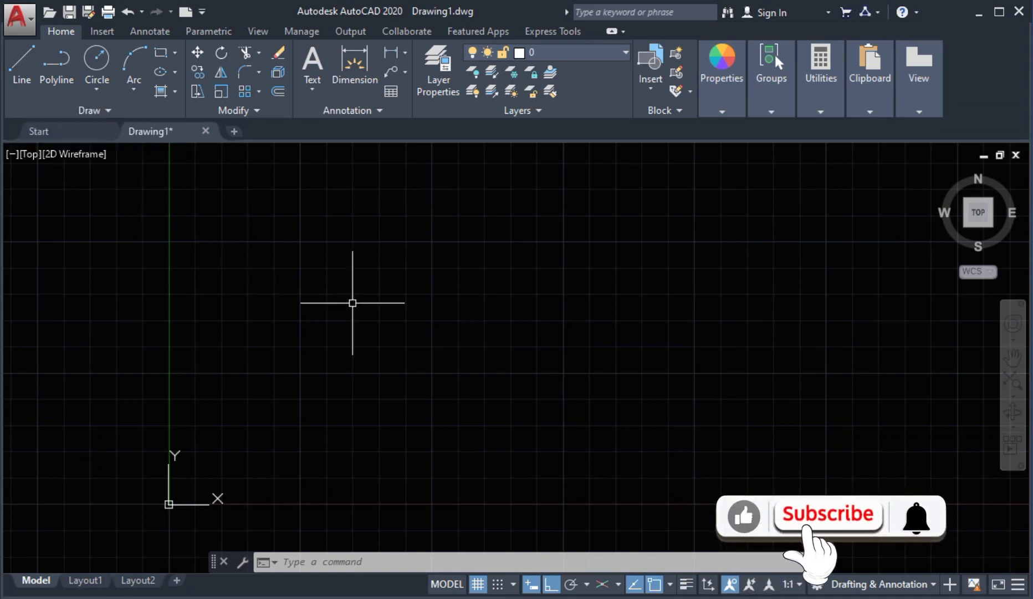
{"action": "left_click", "coordinate": [471, 460]}
{"action": "key", "text": "Escape"}
{"action": "type", "text": "3p"}
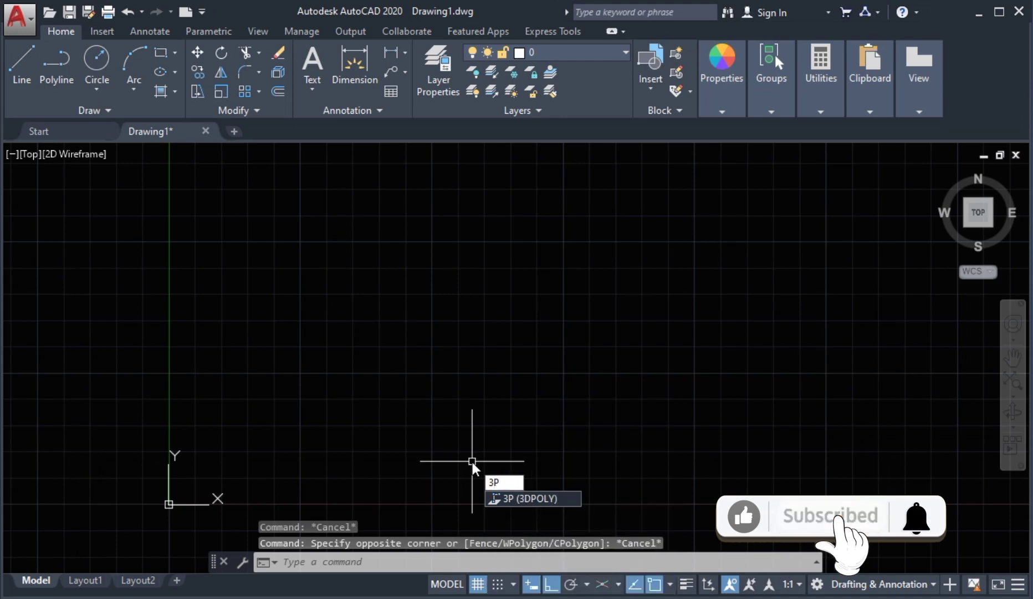
{"action": "key", "text": "Escape"}
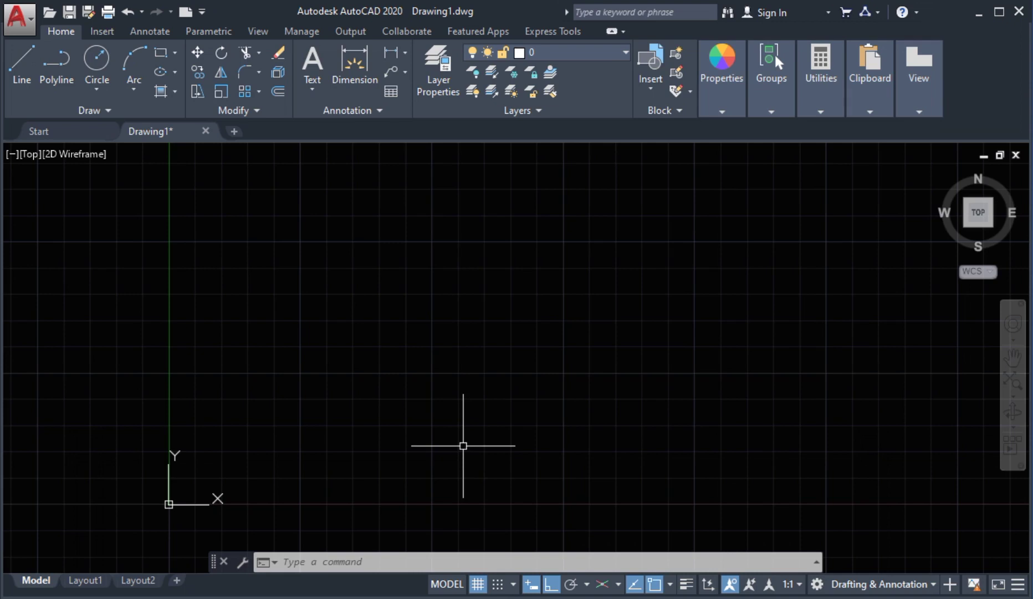
- Switch the empty drawing to SW Isometric via the ViewCube, select the UCS and pan left
{"action": "scroll", "coordinate": [496, 381], "scroll_direction": "down", "scroll_amount": 2}
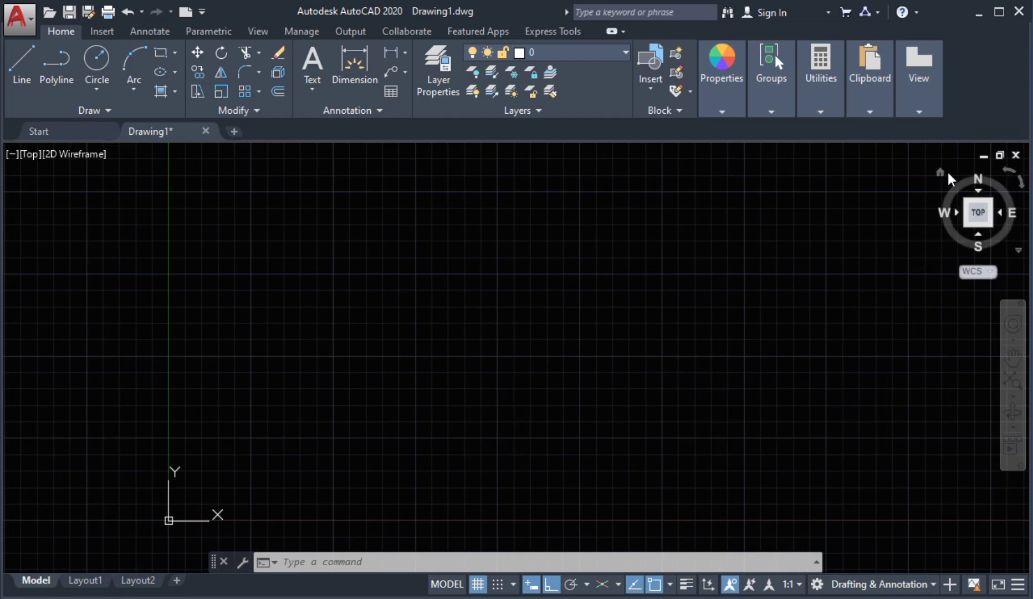
{"action": "left_click", "coordinate": [941, 171]}
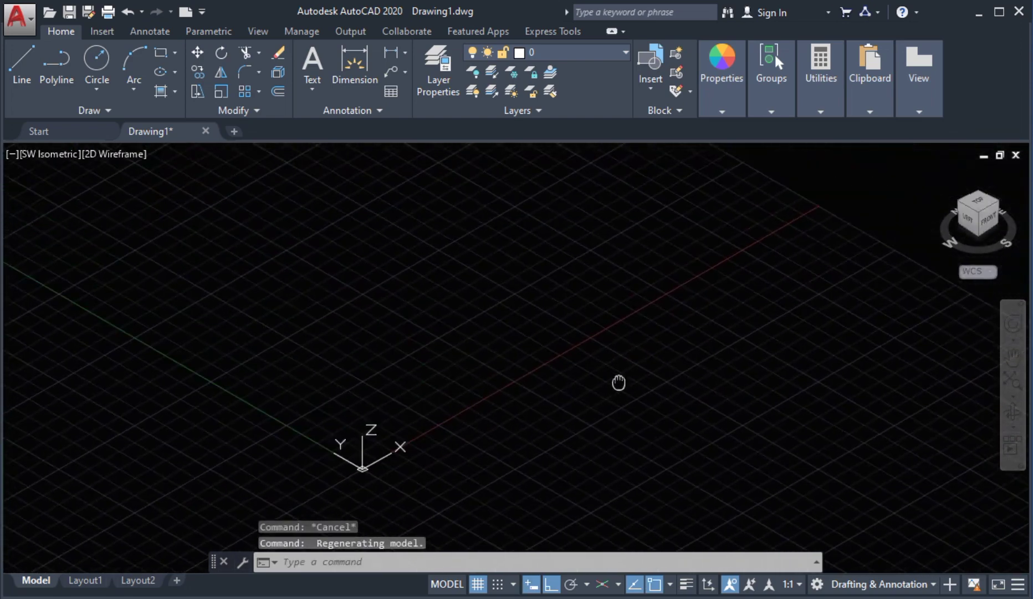
{"action": "scroll", "coordinate": [697, 346], "scroll_direction": "up", "scroll_amount": 2}
{"action": "scroll", "coordinate": [544, 359], "scroll_direction": "down", "scroll_amount": 2}
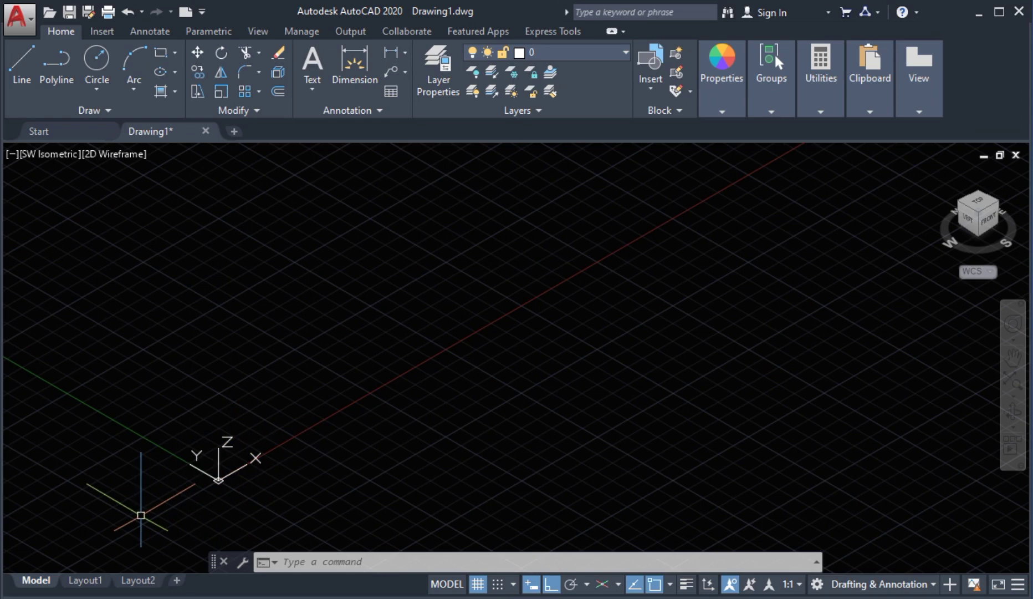
{"action": "left_click", "coordinate": [219, 480]}
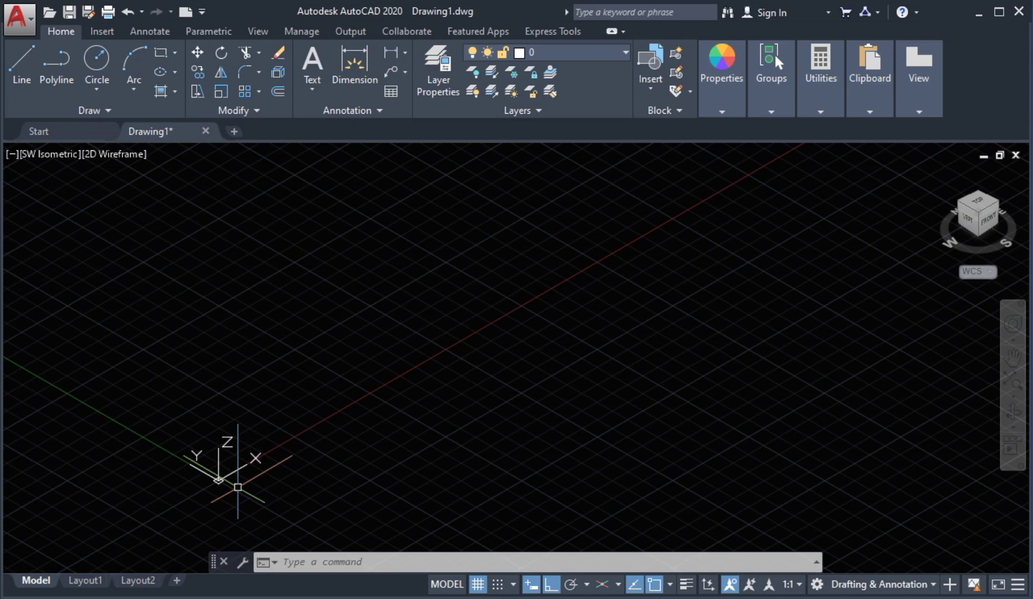
{"action": "middle_click_drag", "start_coordinate": [472, 456], "coordinate": [456, 453]}
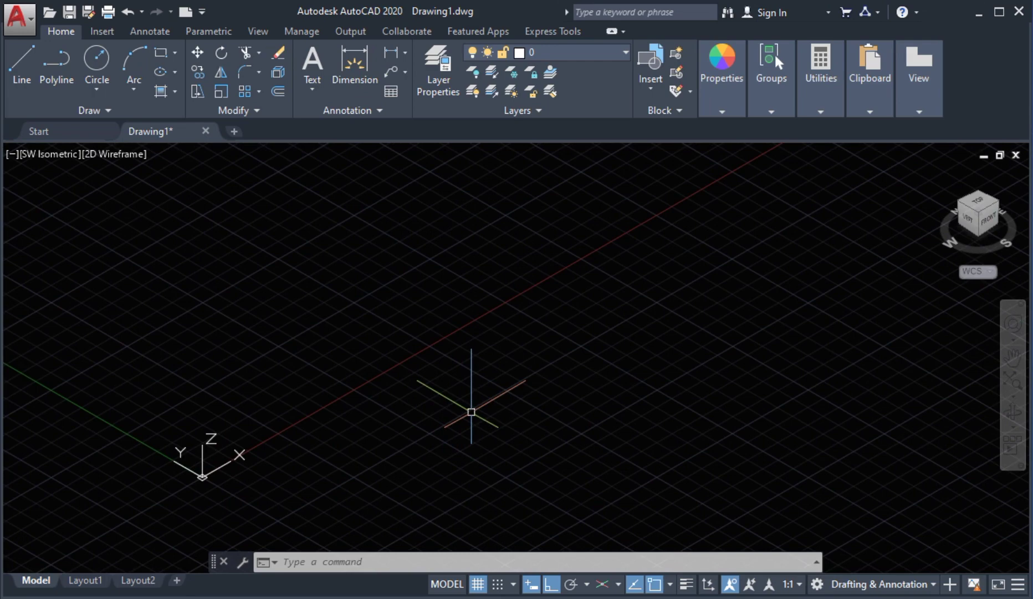
- Draw a 3D polyline with two flat ortho segments and a final segment rising along +Z
{"action": "type", "text": "cyl"}
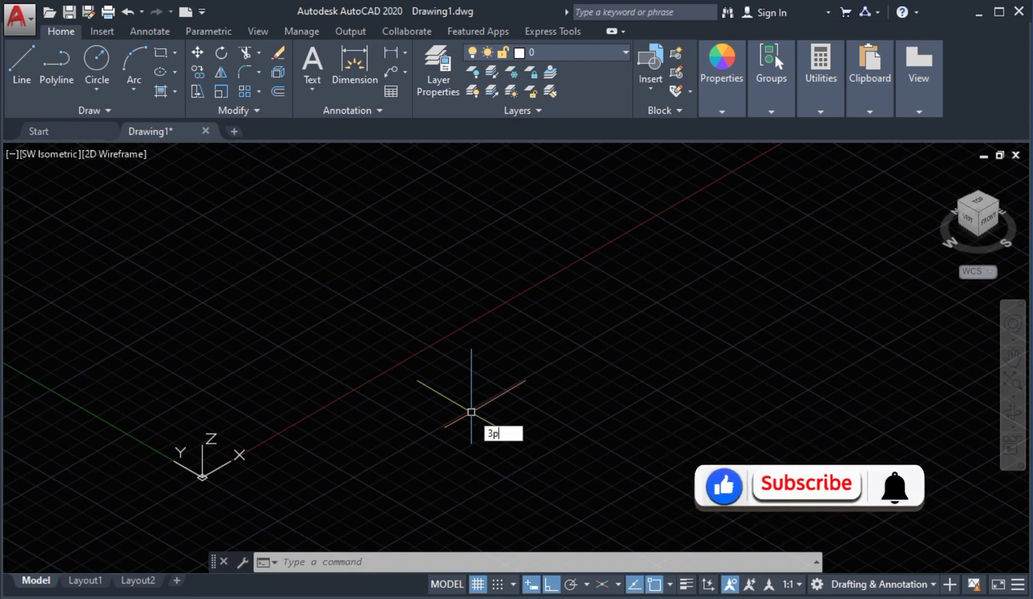
{"action": "key", "text": "Return"}
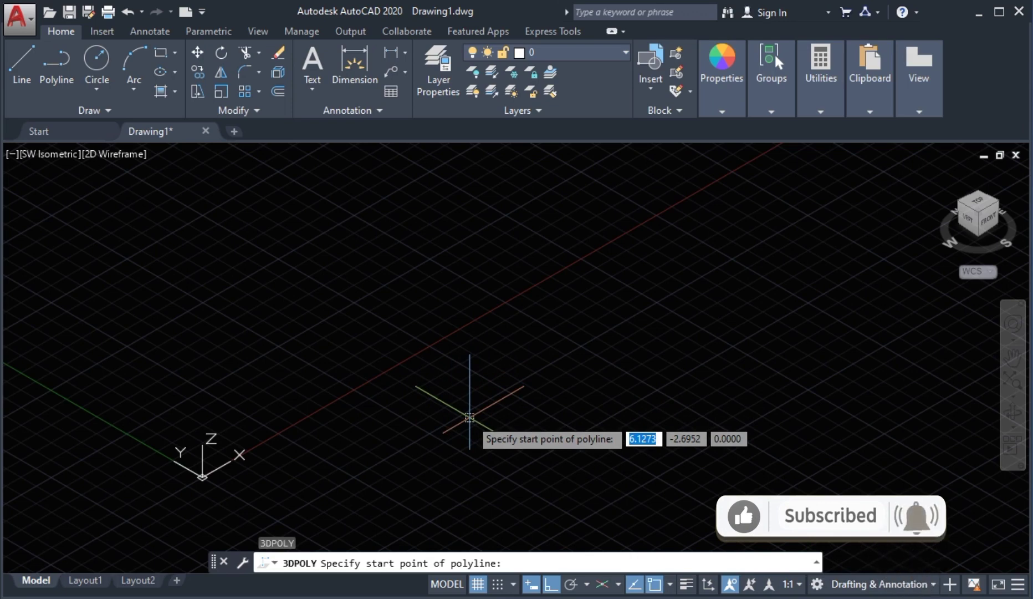
{"action": "left_click", "coordinate": [435, 431]}
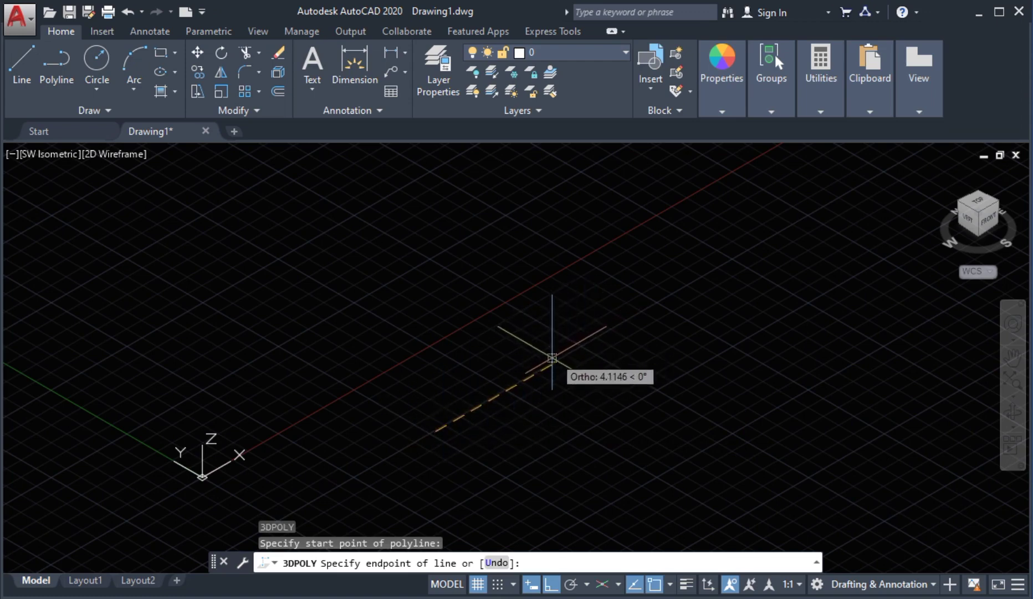
{"action": "left_click", "coordinate": [580, 345]}
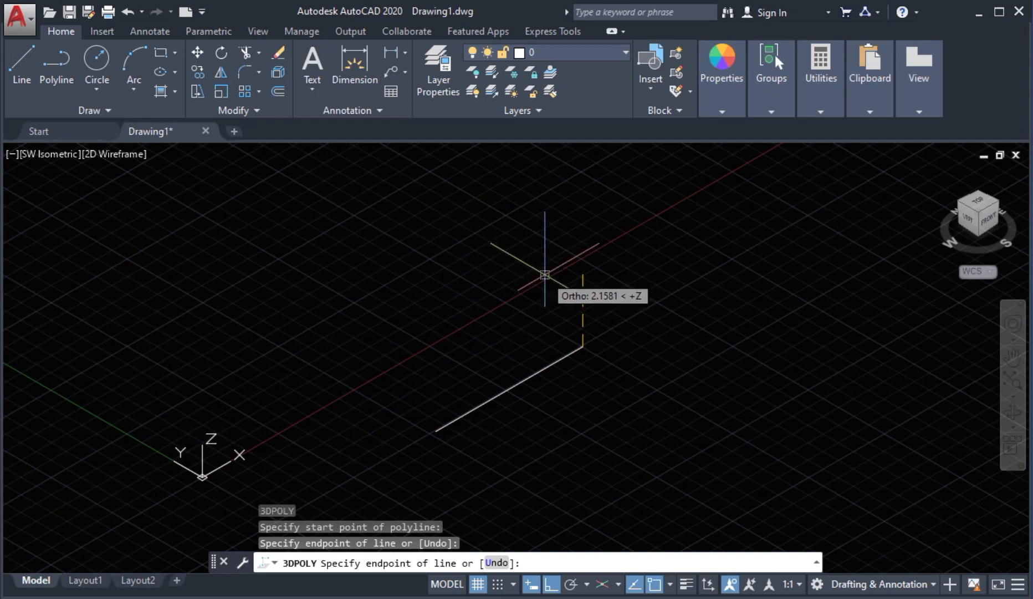
{"action": "left_click", "coordinate": [485, 290]}
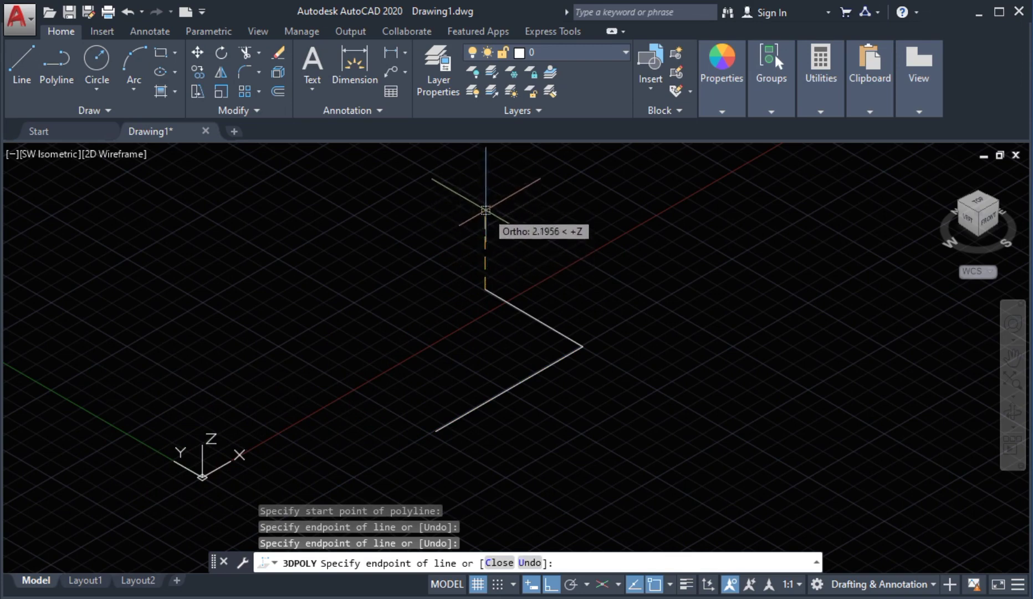
{"action": "left_click", "coordinate": [485, 193]}
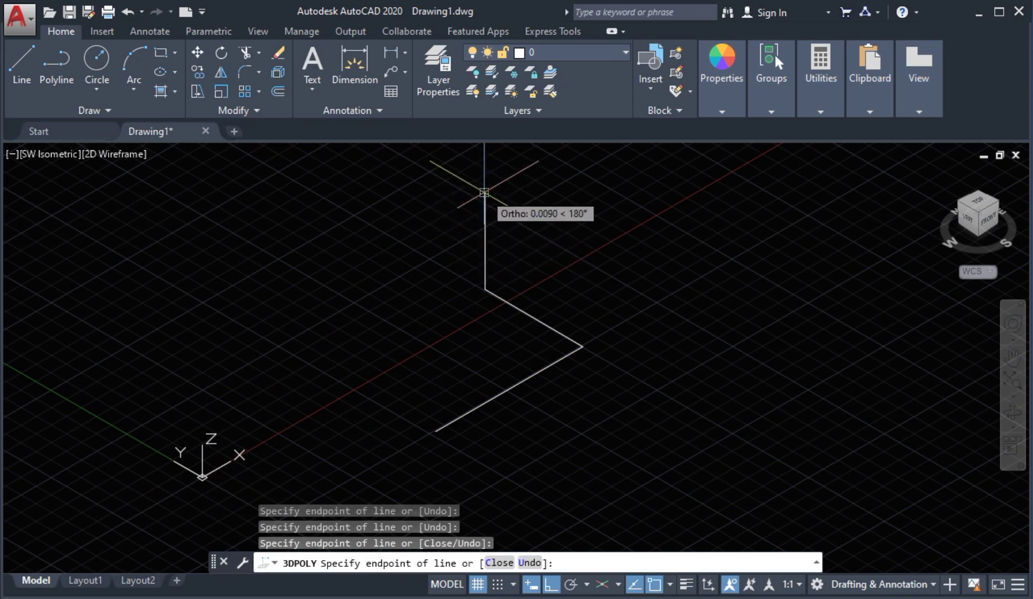
{"action": "key", "text": "Escape"}
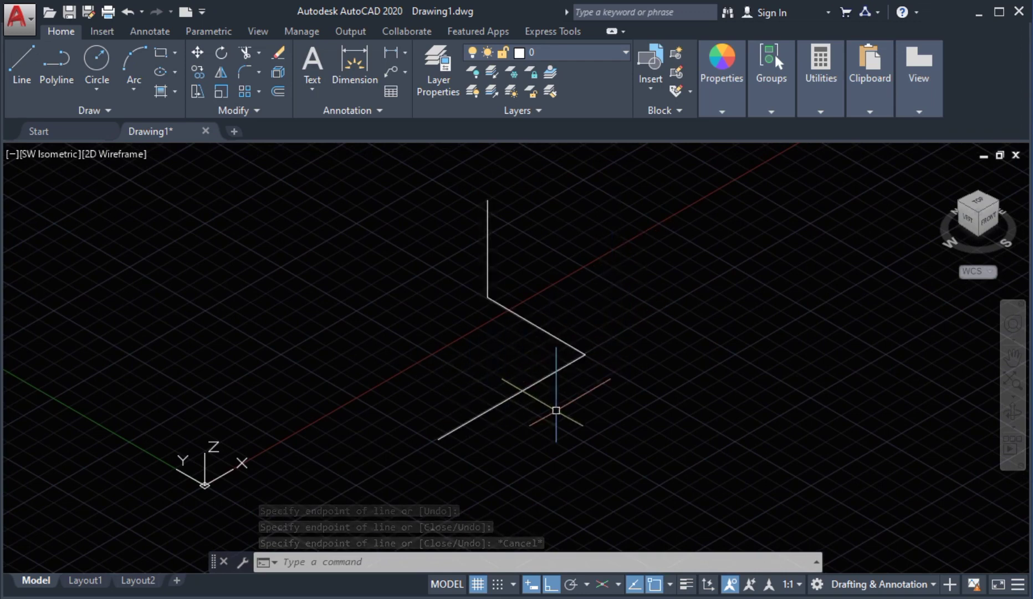
- Draw a flat 2D polyline with segments at 0° and 90° beside the 3D polyline
{"action": "middle_click_drag", "start_coordinate": [531, 394], "coordinate": [492, 421]}
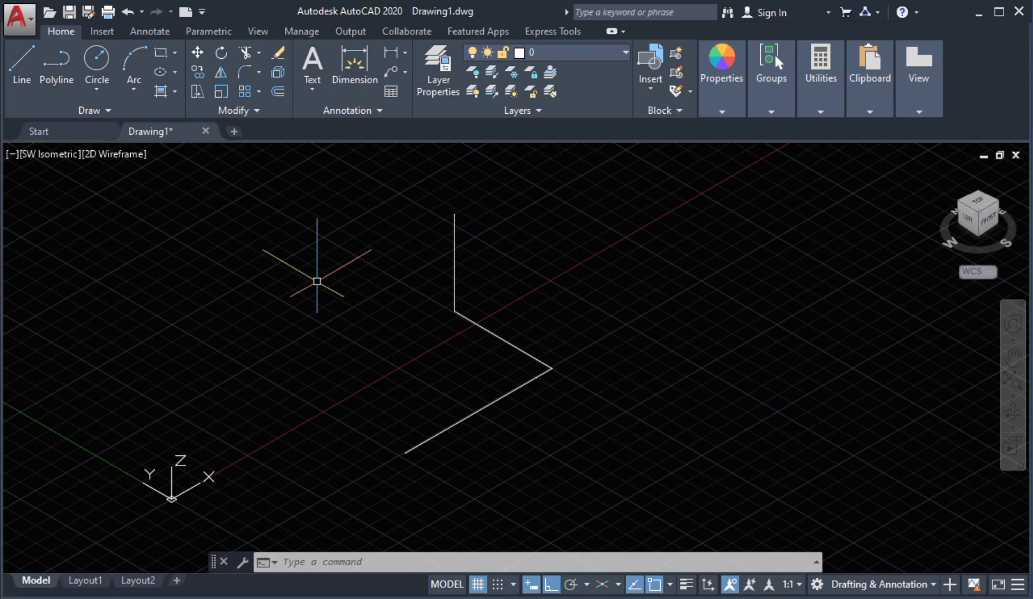
{"action": "middle_click_drag", "start_coordinate": [338, 299], "coordinate": [328, 304]}
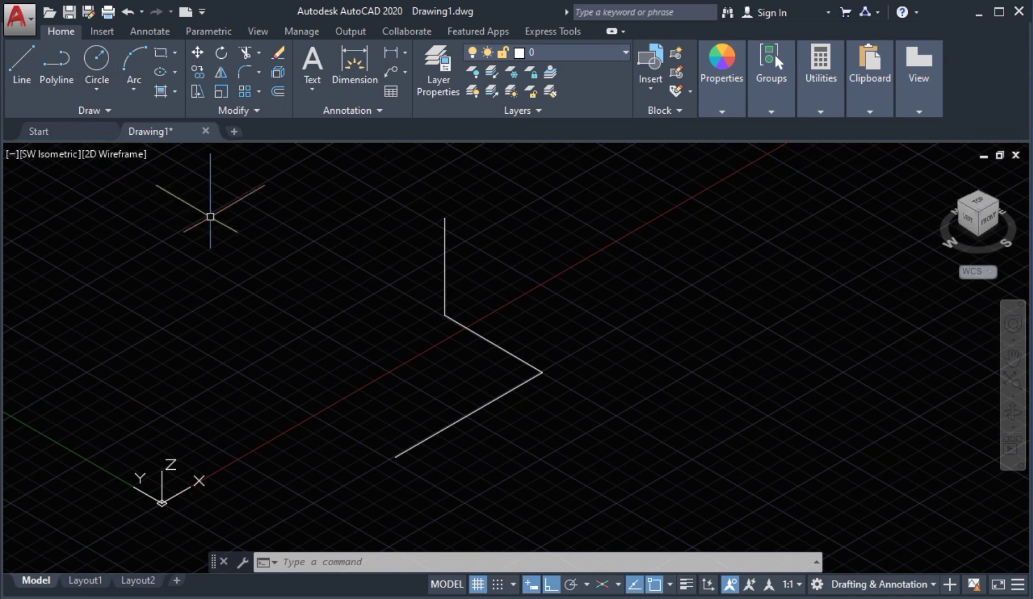
{"action": "left_click", "coordinate": [54, 73]}
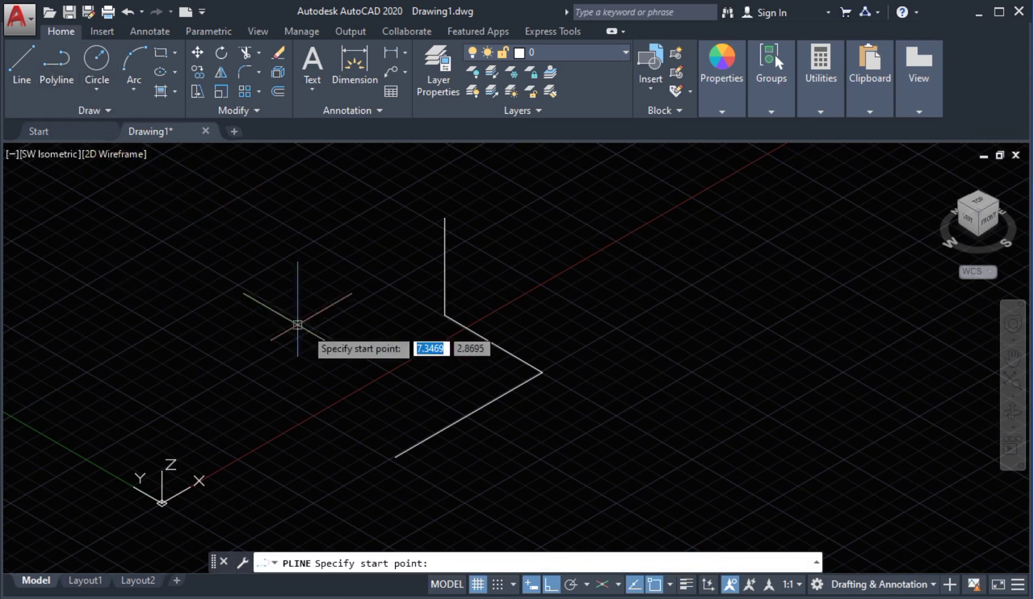
{"action": "middle_click_drag", "start_coordinate": [406, 342], "coordinate": [377, 322]}
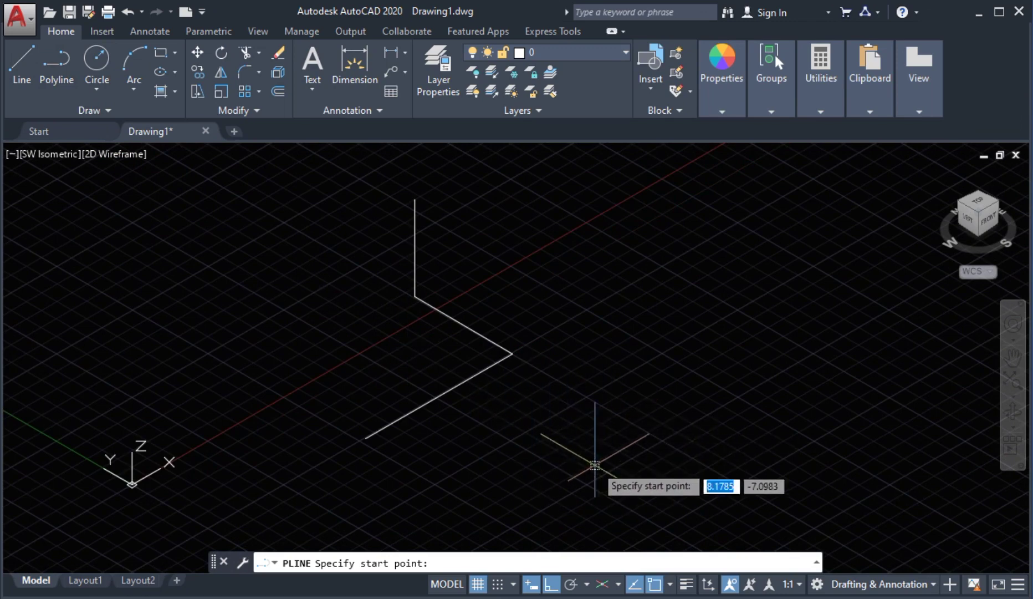
{"action": "left_click", "coordinate": [550, 477]}
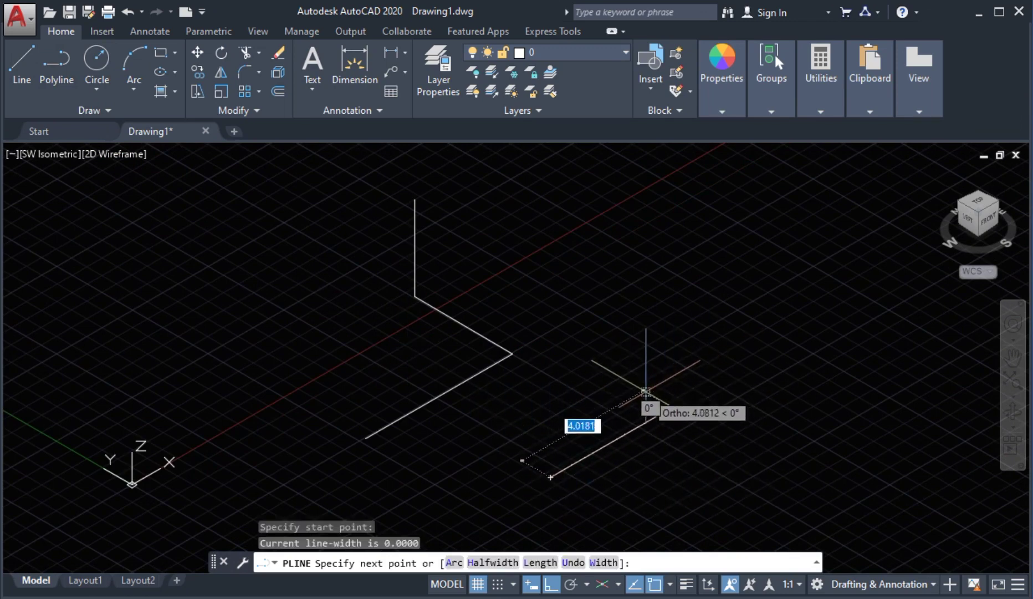
{"action": "left_click", "coordinate": [710, 384]}
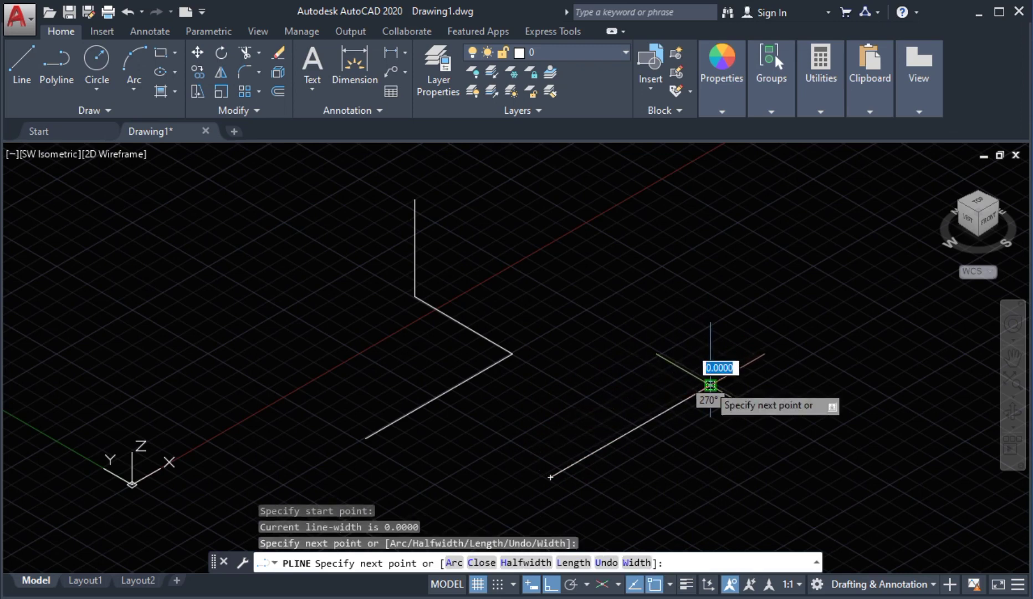
{"action": "left_click", "coordinate": [584, 312]}
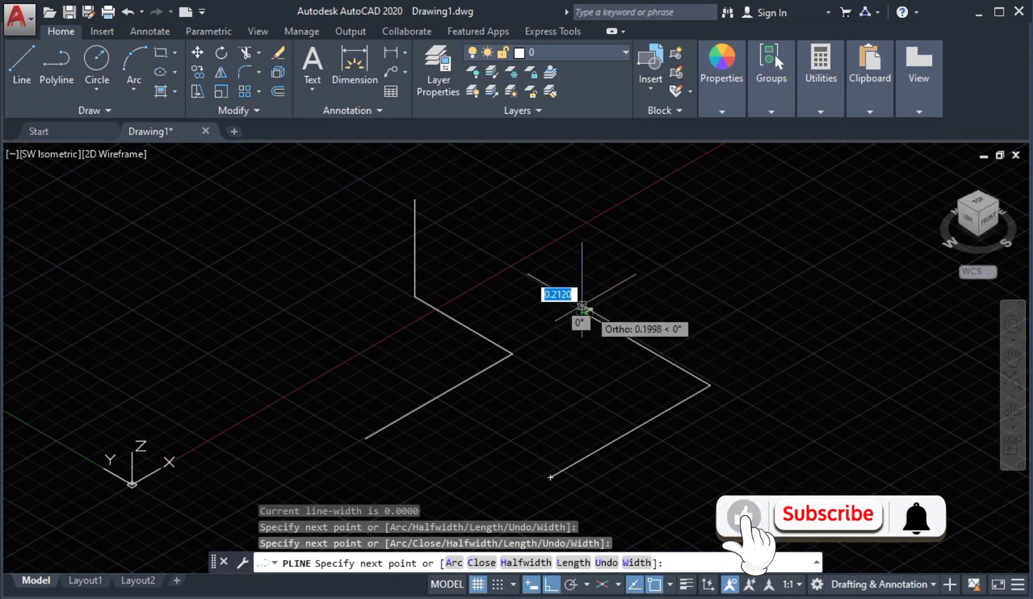
{"action": "key", "text": "Return"}
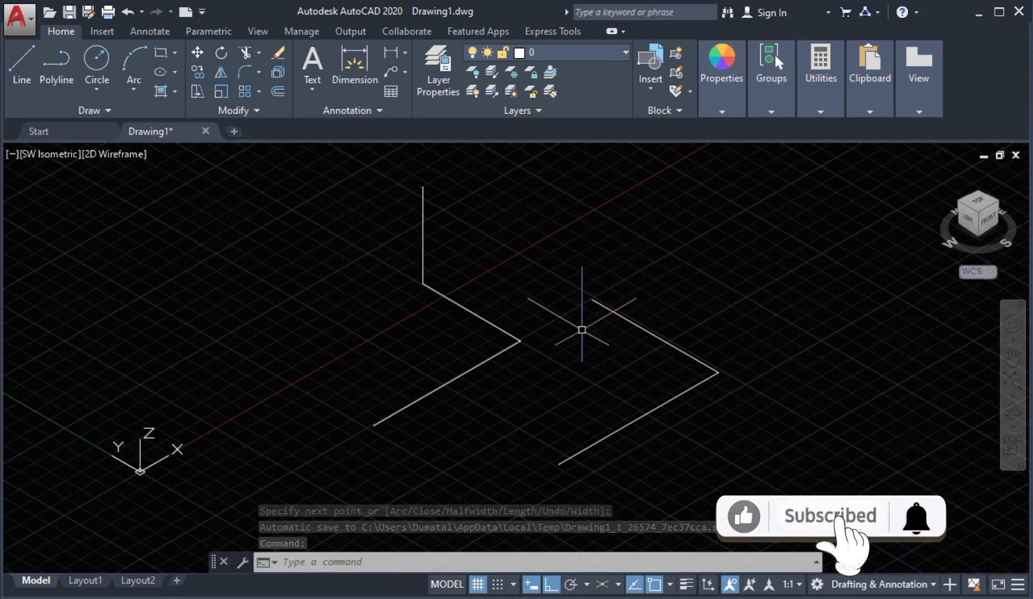
{"action": "middle_click_drag", "start_coordinate": [582, 329], "coordinate": [536, 329]}
{"action": "middle_click_drag", "start_coordinate": [616, 300], "coordinate": [582, 312]}
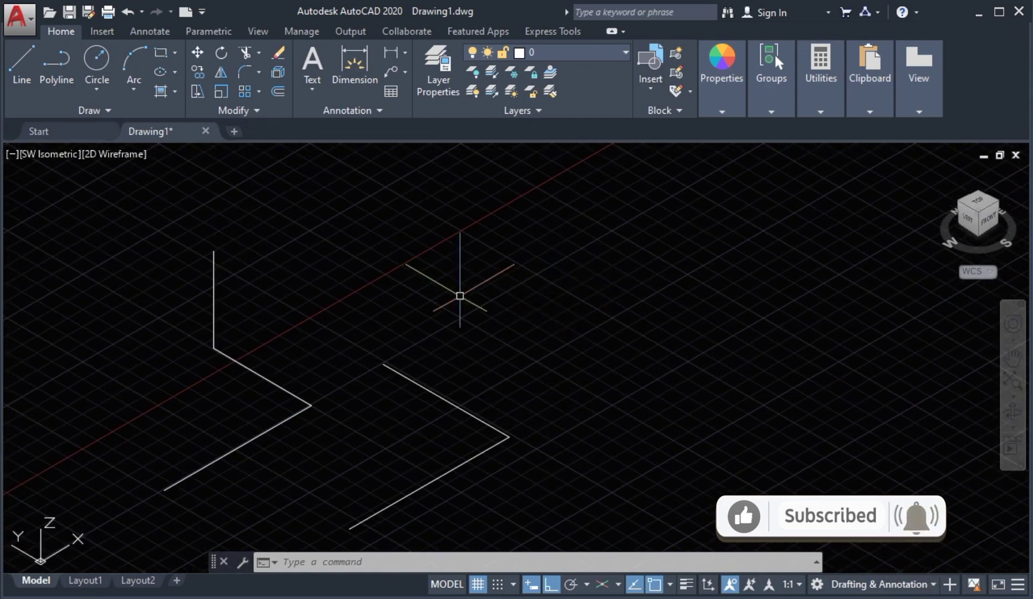
{"action": "scroll", "coordinate": [352, 187], "scroll_direction": "down", "scroll_amount": 2}
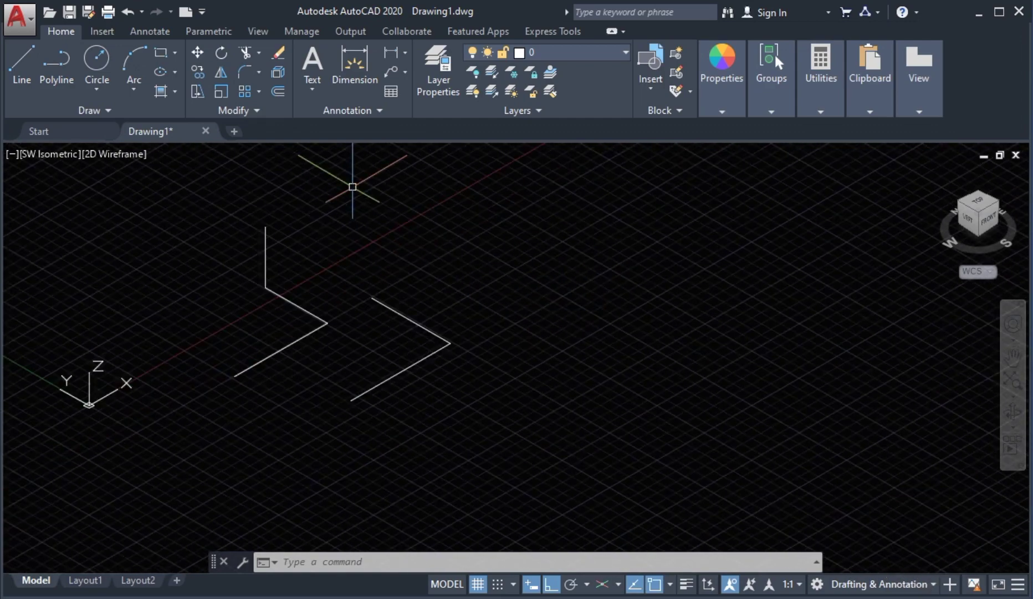
- Draw a 3D polyline right of the flat one: 2 along the ground, 2 up, 2 across the top
{"action": "left_click", "coordinate": [106, 112]}
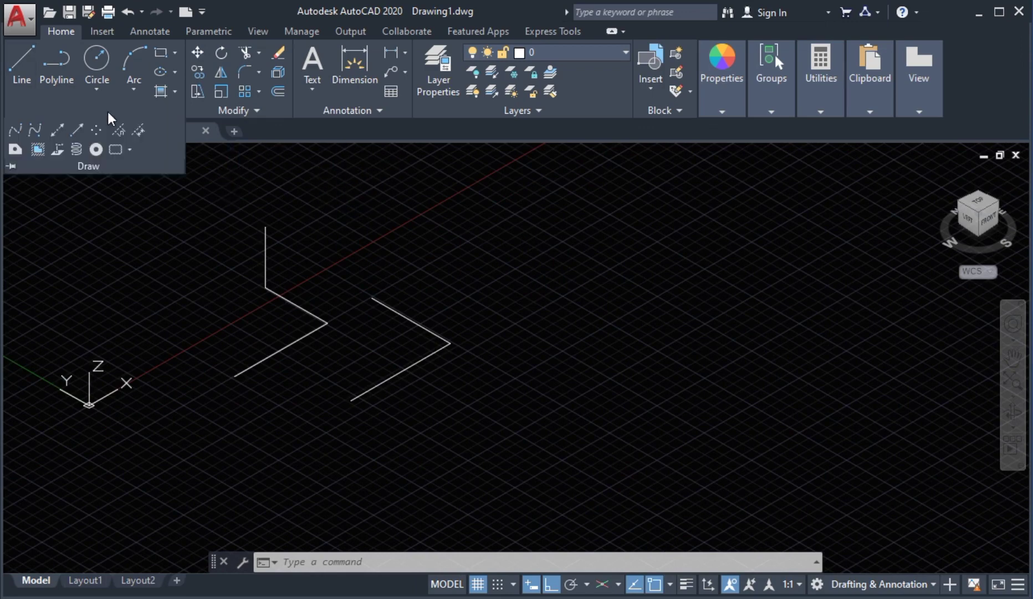
{"action": "left_click", "coordinate": [57, 154]}
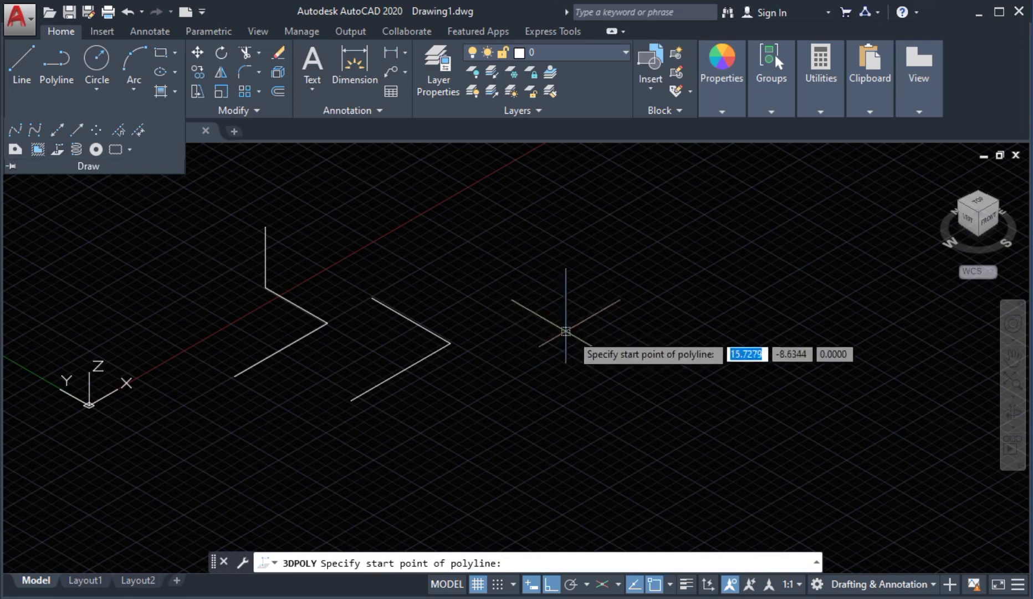
{"action": "middle_click_drag", "start_coordinate": [569, 318], "coordinate": [538, 320]}
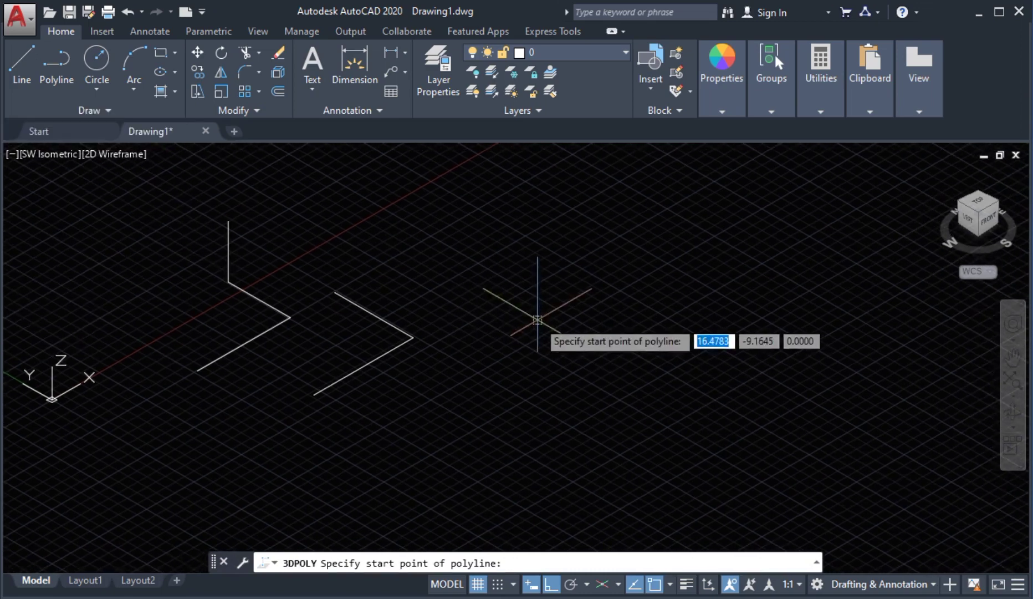
{"action": "left_click", "coordinate": [503, 349]}
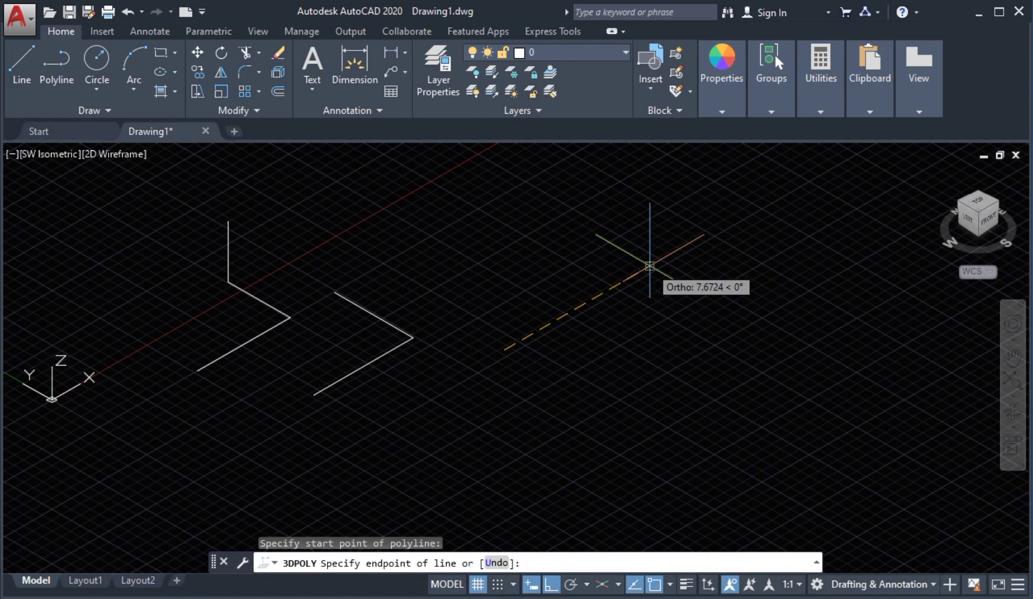
{"action": "type", "text": "2"}
{"action": "key", "text": "Return"}
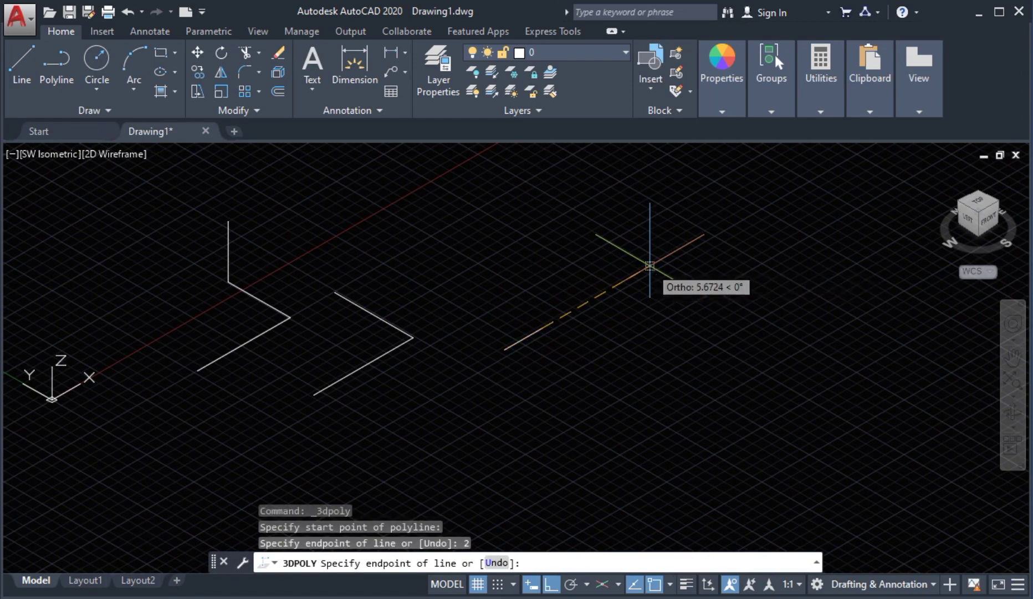
{"action": "middle_click_drag", "start_coordinate": [571, 237], "coordinate": [585, 228]}
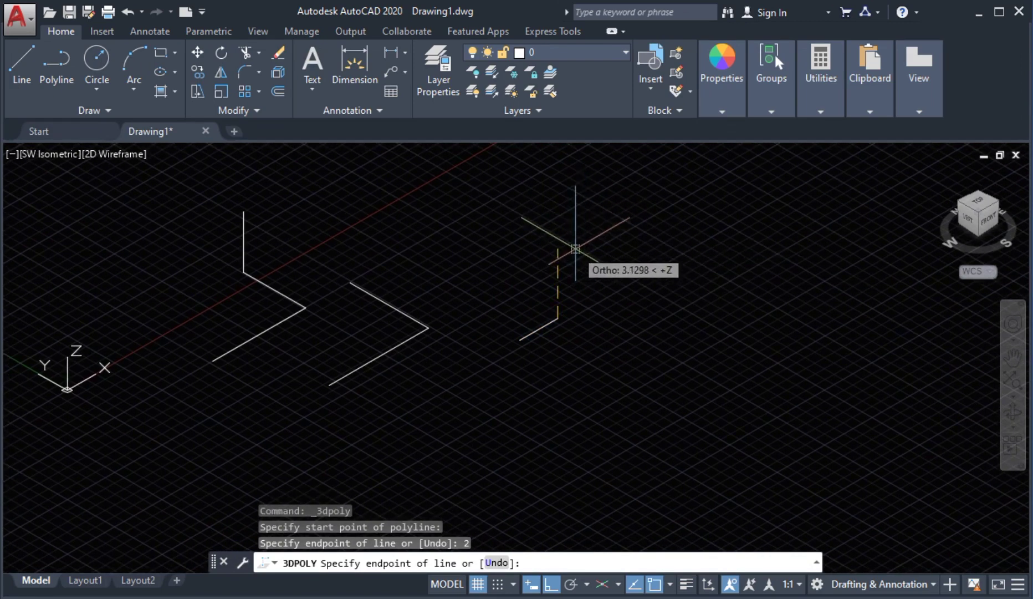
{"action": "scroll", "coordinate": [554, 271], "scroll_direction": "up", "scroll_amount": 4}
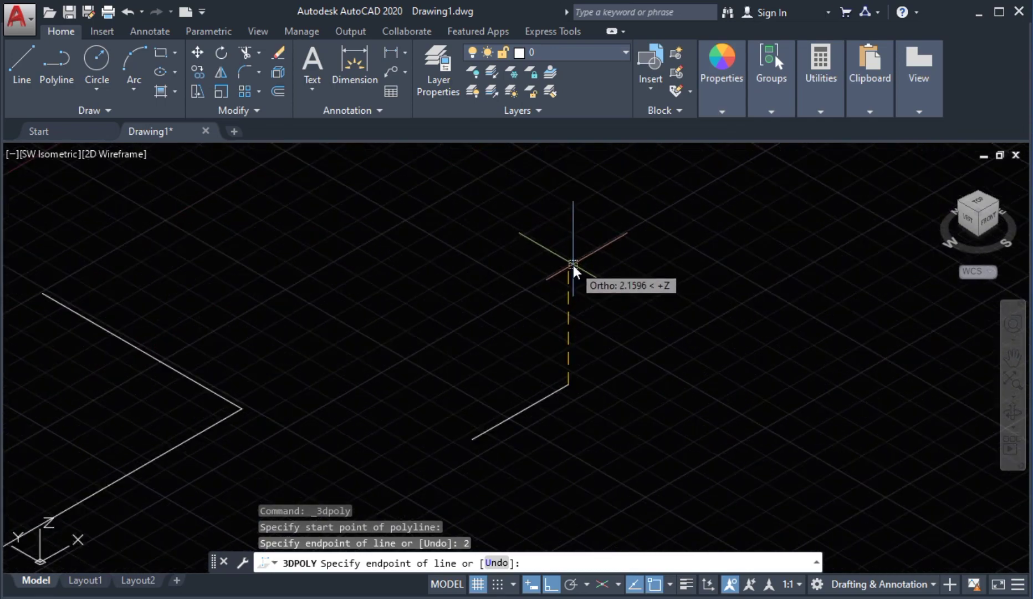
{"action": "type", "text": "2"}
{"action": "key", "text": "Return"}
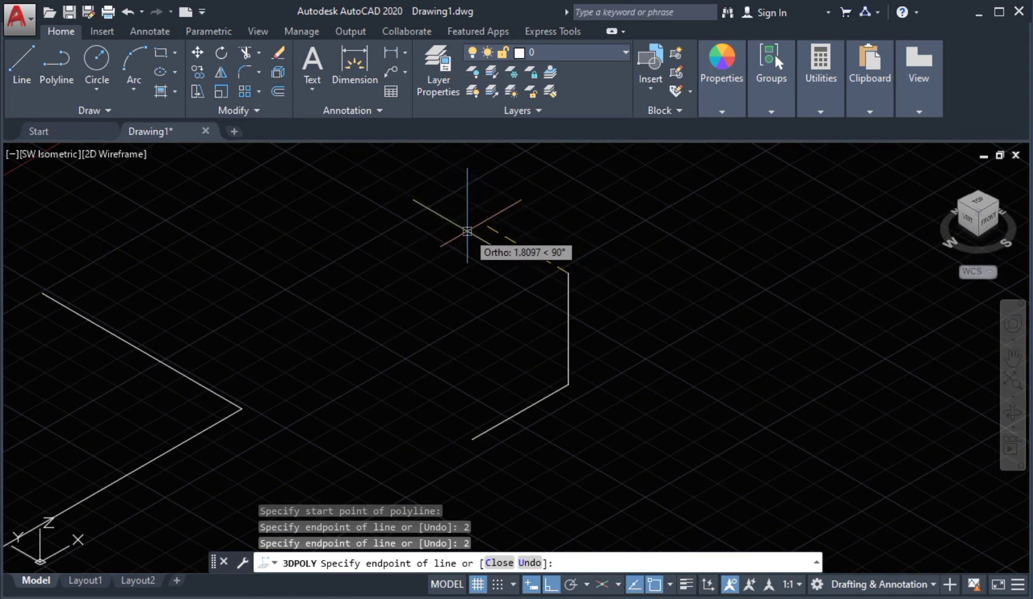
{"action": "type", "text": "2"}
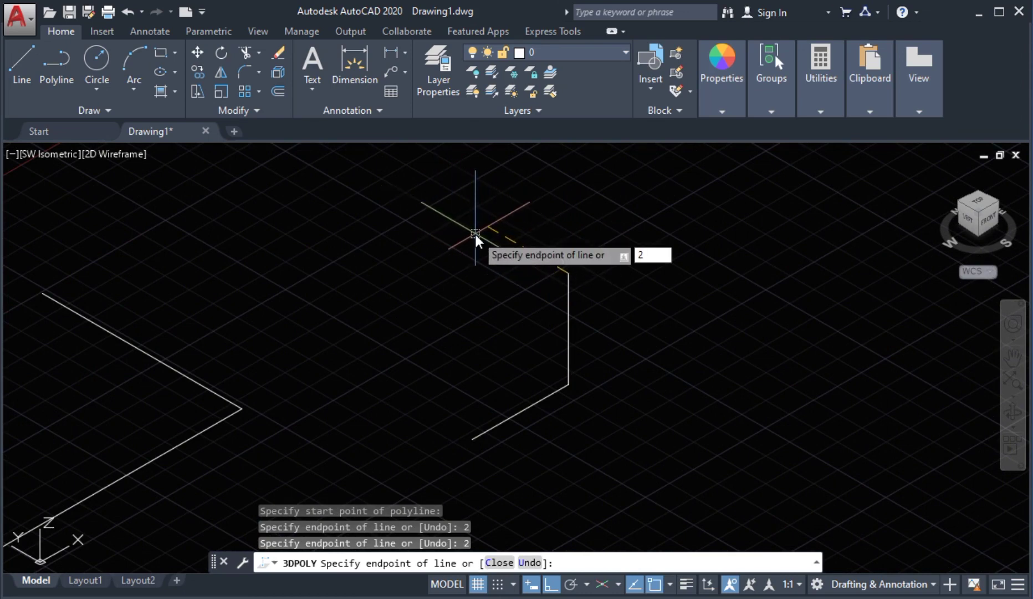
{"action": "key", "text": "Return"}
{"action": "key", "text": "Return"}
{"action": "middle_click_drag", "start_coordinate": [517, 289], "coordinate": [553, 279]}
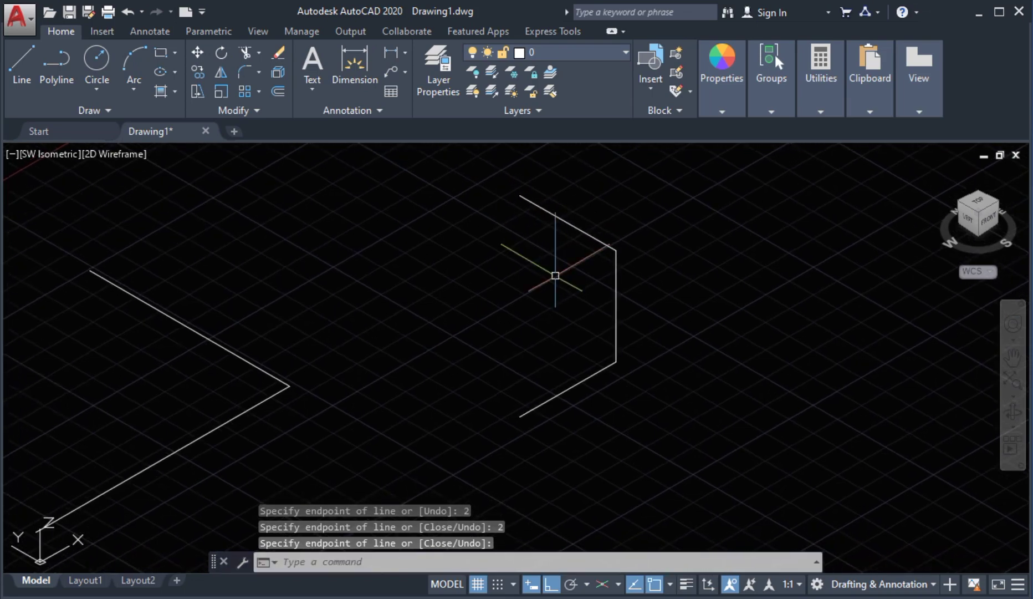
- Start a 3D polyline at the top corner with 2-unit edges going back and then down
{"action": "type", "text": "3P"}
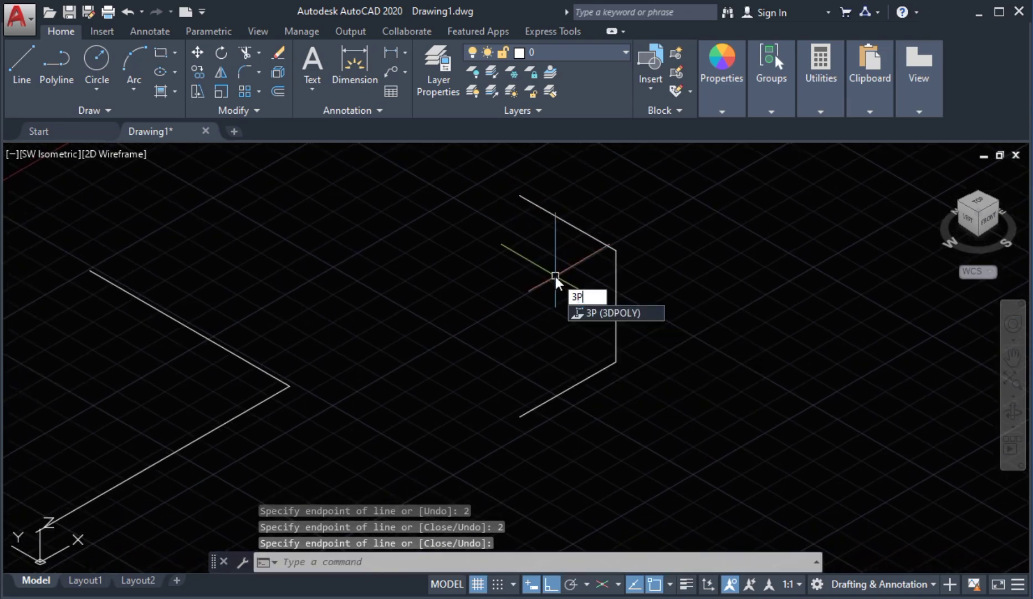
{"action": "key", "text": "Return"}
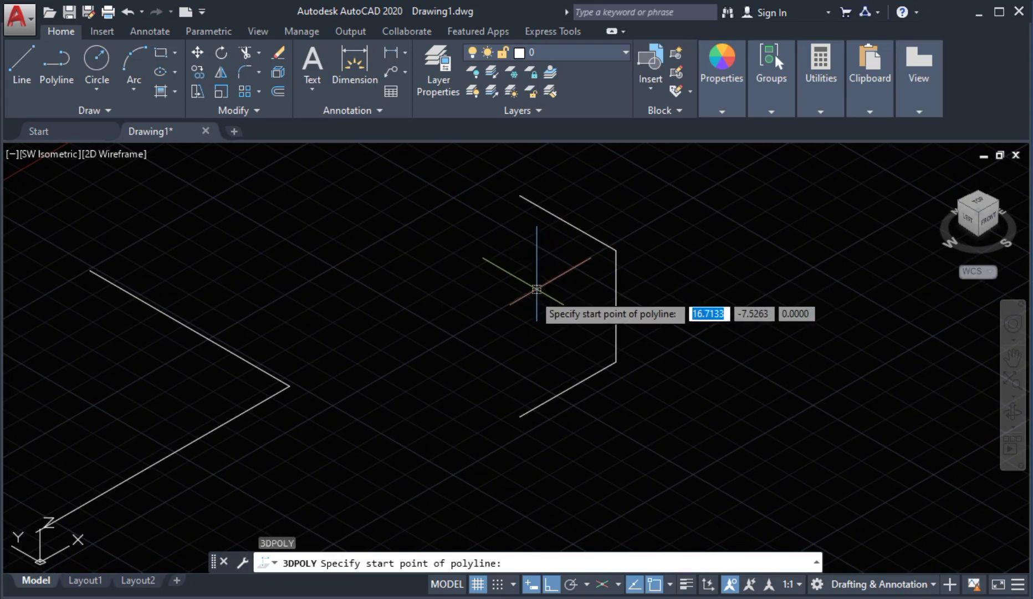
{"action": "left_click", "coordinate": [616, 251]}
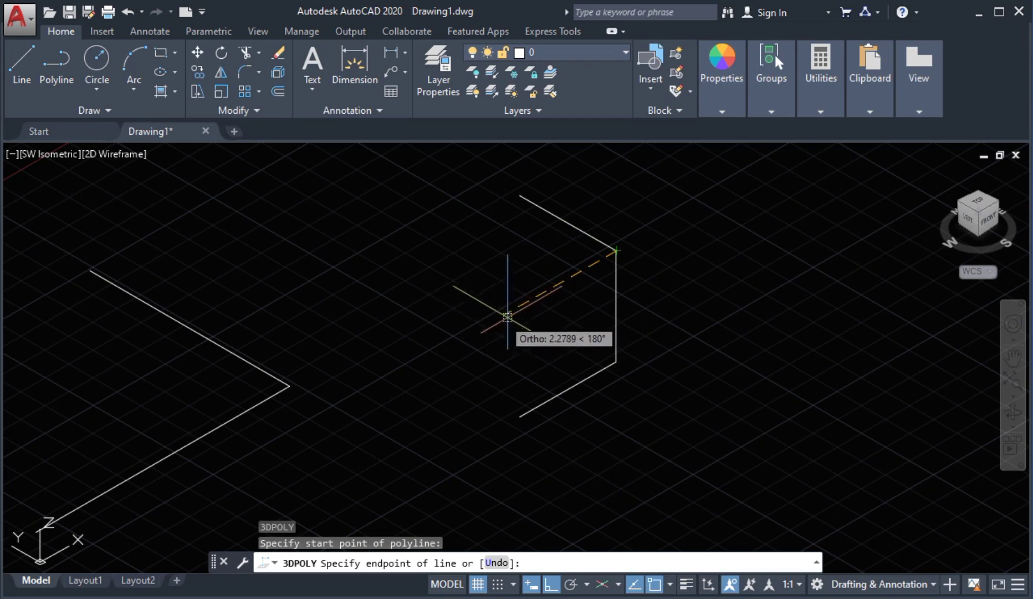
{"action": "type", "text": "2"}
{"action": "key", "text": "Return"}
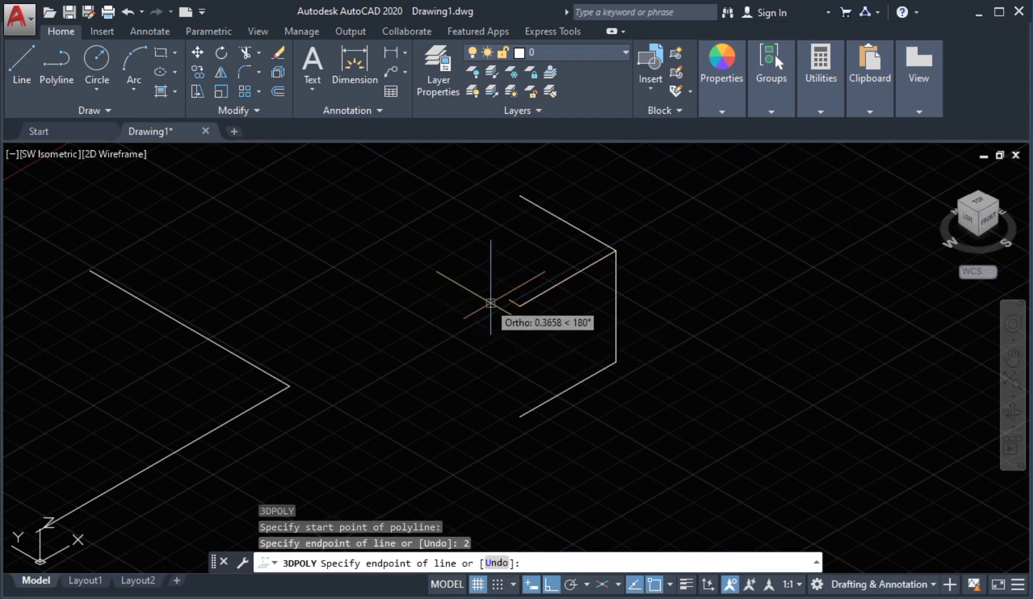
{"action": "middle_click_drag", "start_coordinate": [515, 449], "coordinate": [524, 414]}
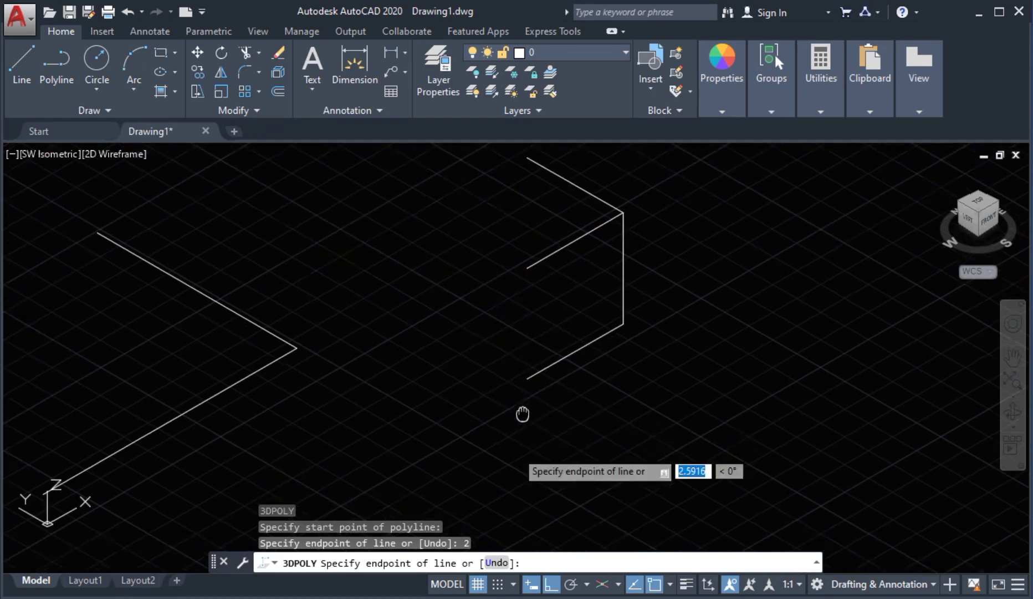
{"action": "type", "text": "2"}
{"action": "key", "text": "Return"}
- Continue with 2-unit edges along the base, up, and across the top, then end the polyline
{"action": "middle_click_drag", "start_coordinate": [435, 318], "coordinate": [528, 357]}
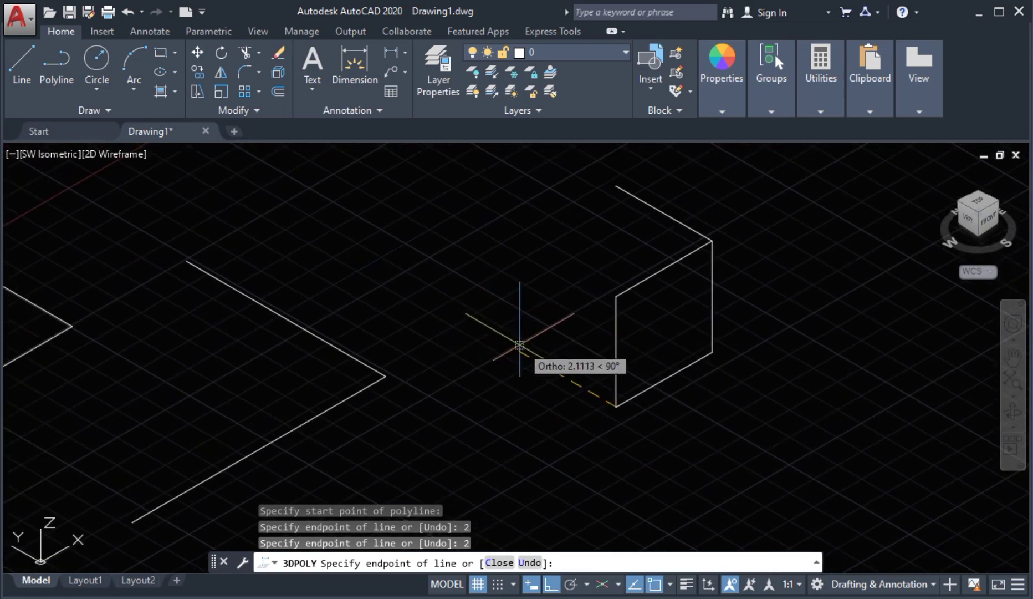
{"action": "type", "text": "2"}
{"action": "key", "text": "Return"}
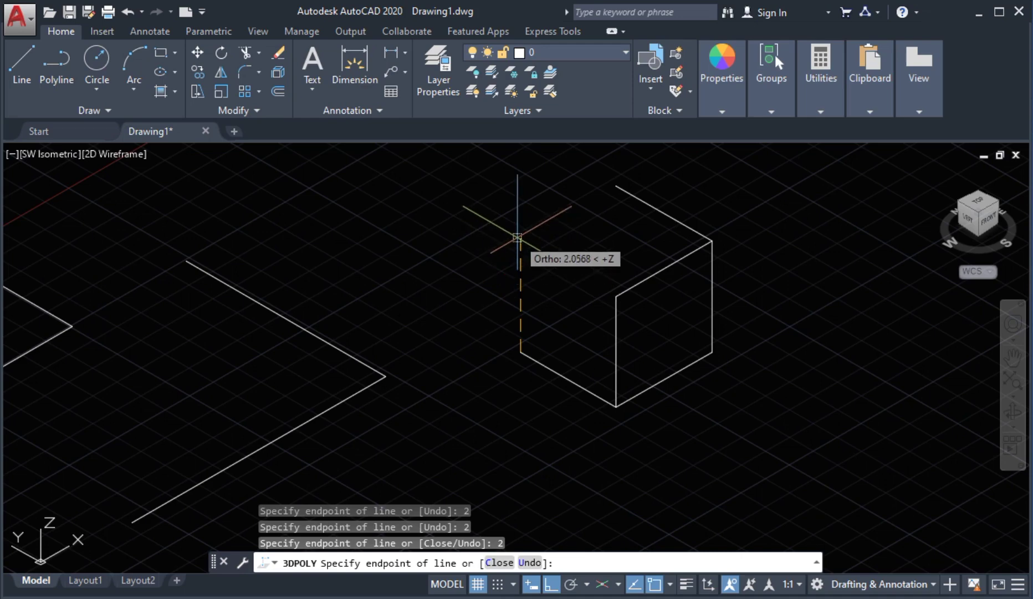
{"action": "type", "text": "2"}
{"action": "key", "text": "Return"}
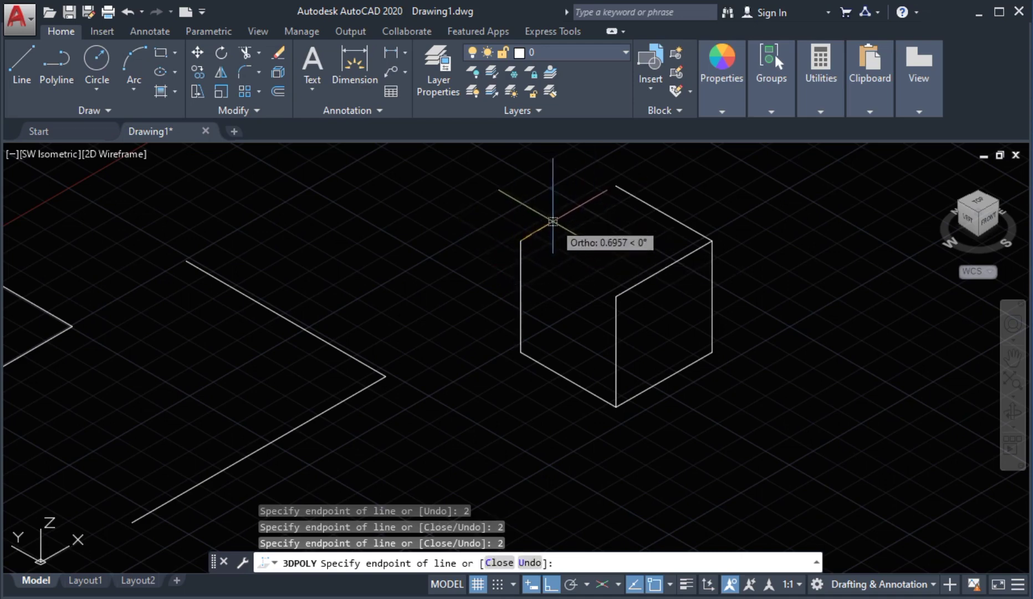
{"action": "type", "text": "2"}
{"action": "key", "text": "Return"}
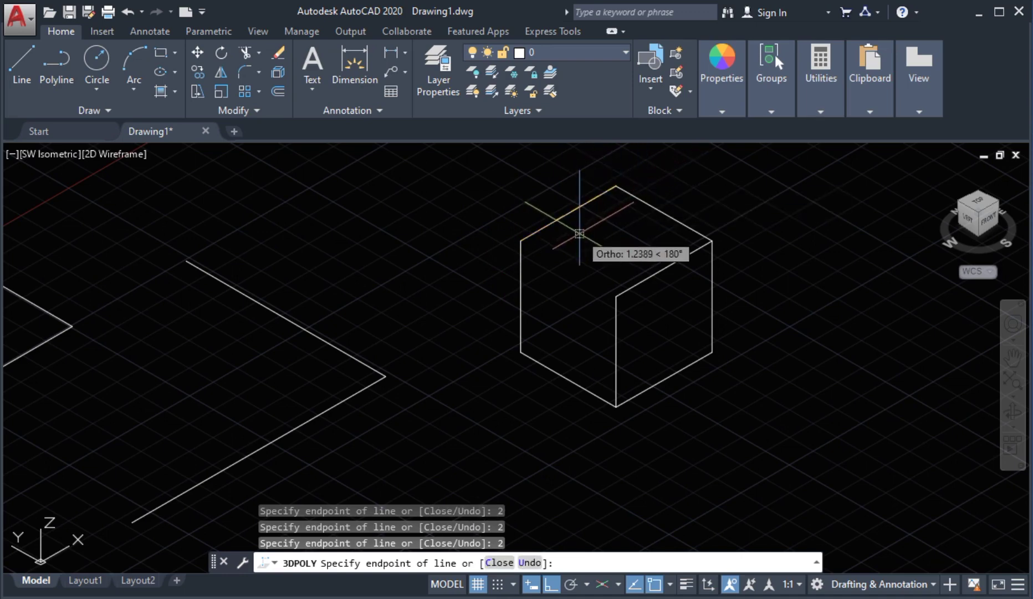
{"action": "key", "text": "Escape"}
{"action": "middle_click_drag", "start_coordinate": [570, 238], "coordinate": [553, 242]}
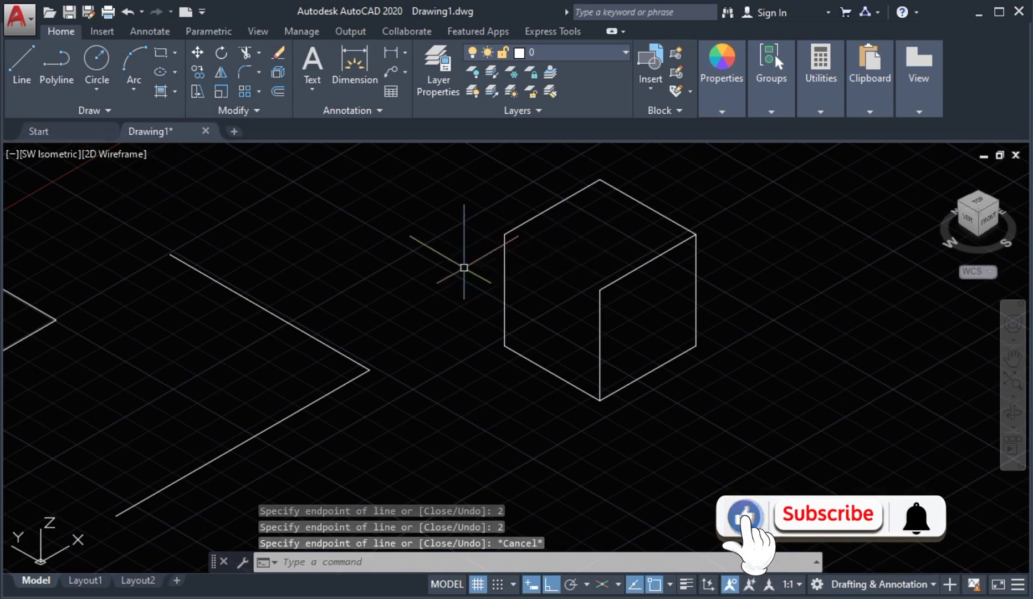
- Draw a line from the cube's top-left corner to its centre vertex
{"action": "left_click", "coordinate": [22, 68]}
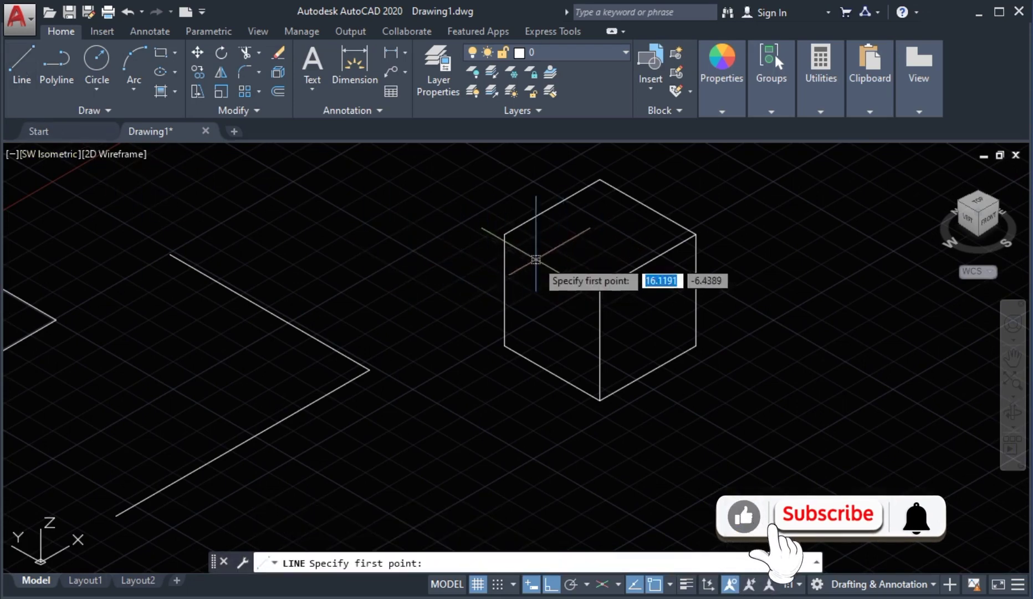
{"action": "left_click", "coordinate": [509, 235]}
{"action": "left_click", "coordinate": [601, 290]}
{"action": "key", "text": "Return"}
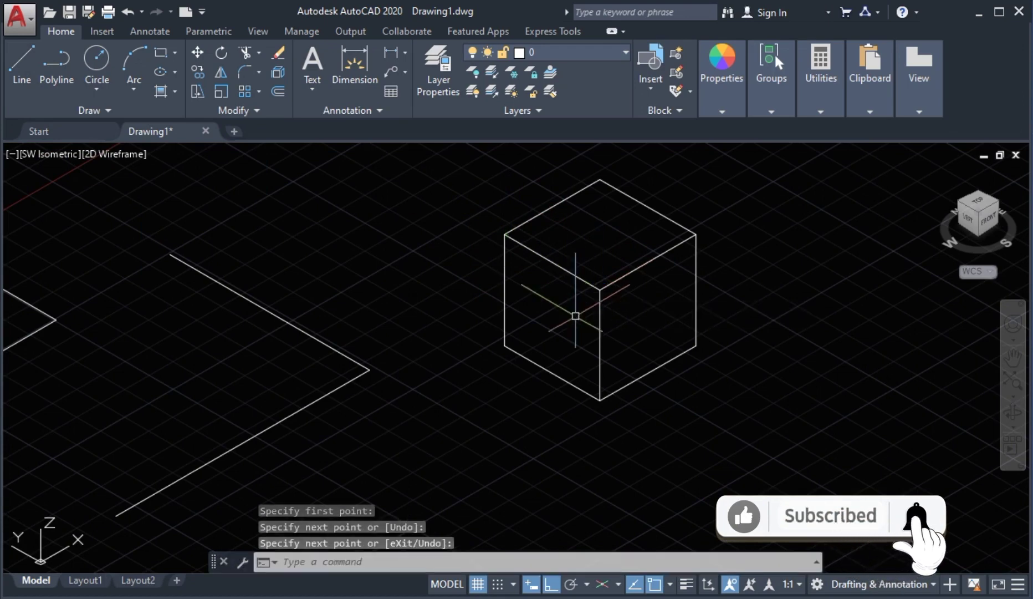
{"action": "middle_click_drag", "start_coordinate": [570, 314], "coordinate": [537, 317]}
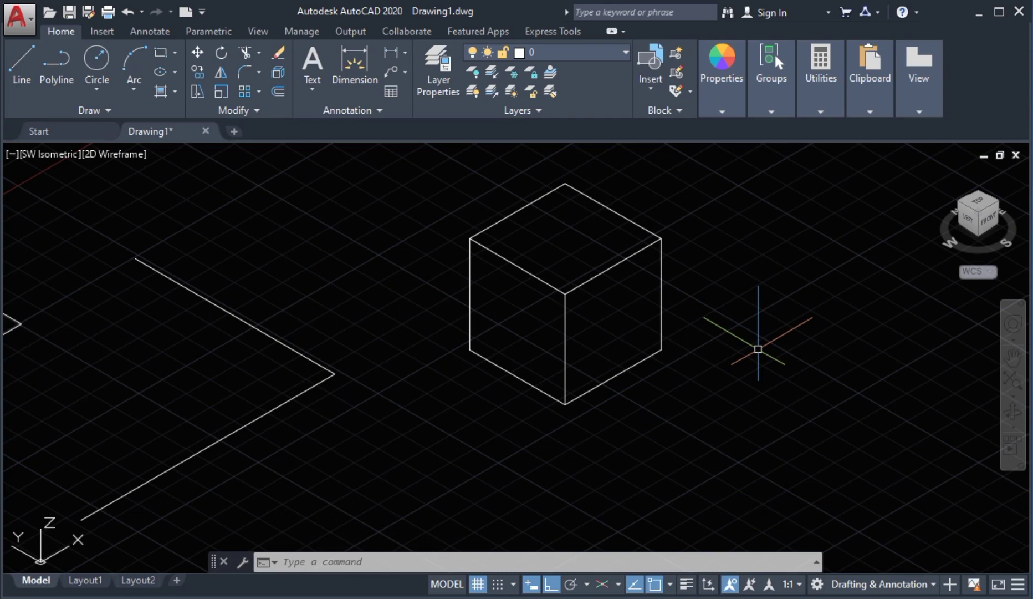
- Zoom out so the 3D polyline, flat polyline and wireframe cube all fit in the SW Isometric view
{"action": "scroll", "coordinate": [758, 348], "scroll_direction": "down", "scroll_amount": 2}
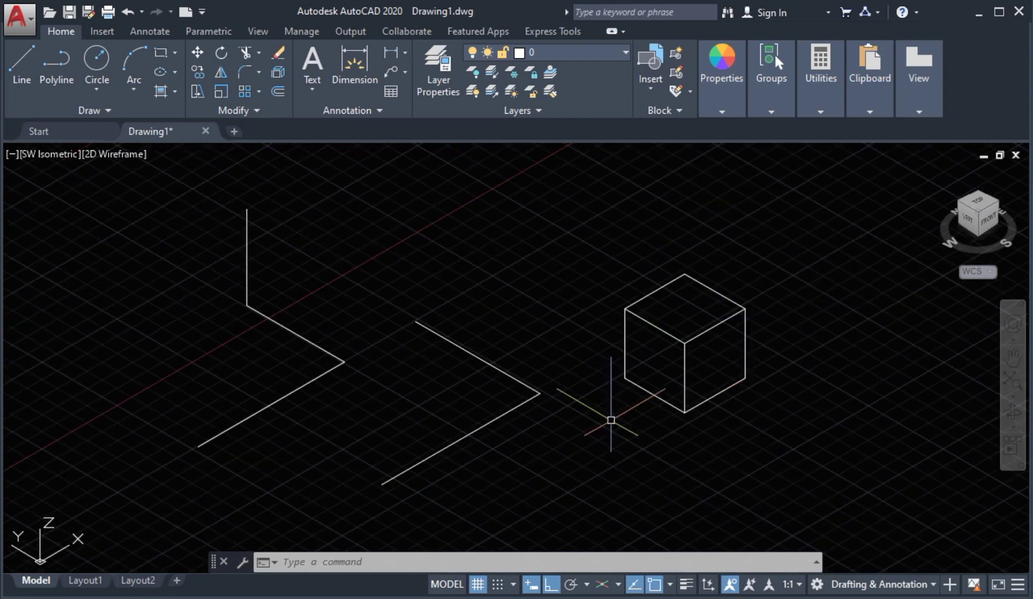